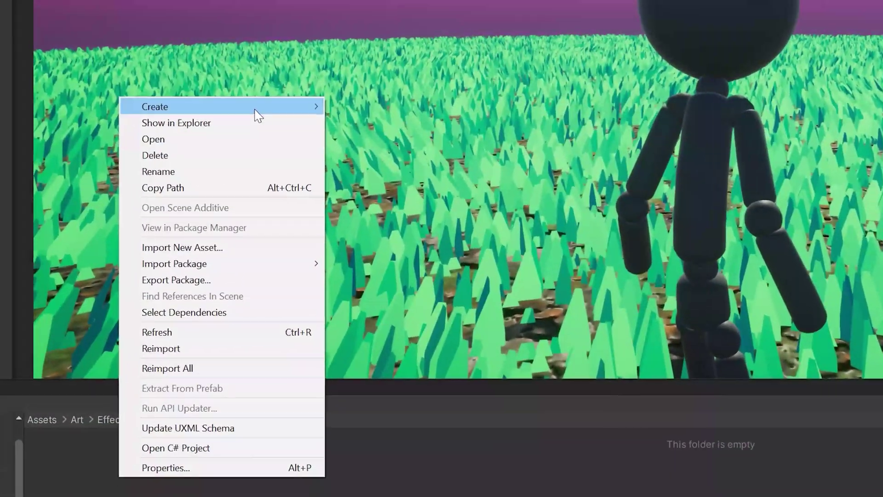
Step: Add a Sample Texture 2D node to the shader graph and place it well clear of the Vertex and Fragment blocks
mouse_move(258, 115)
mouse_move(459, 70)
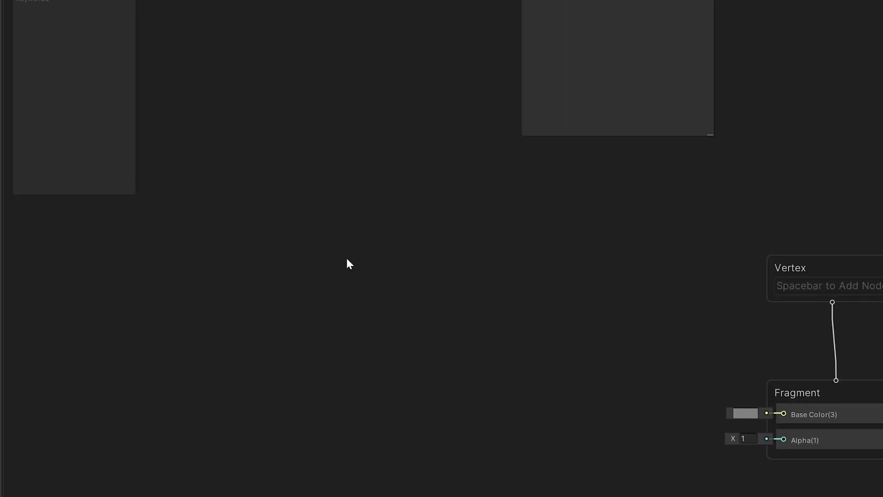
key("space")
type("te")
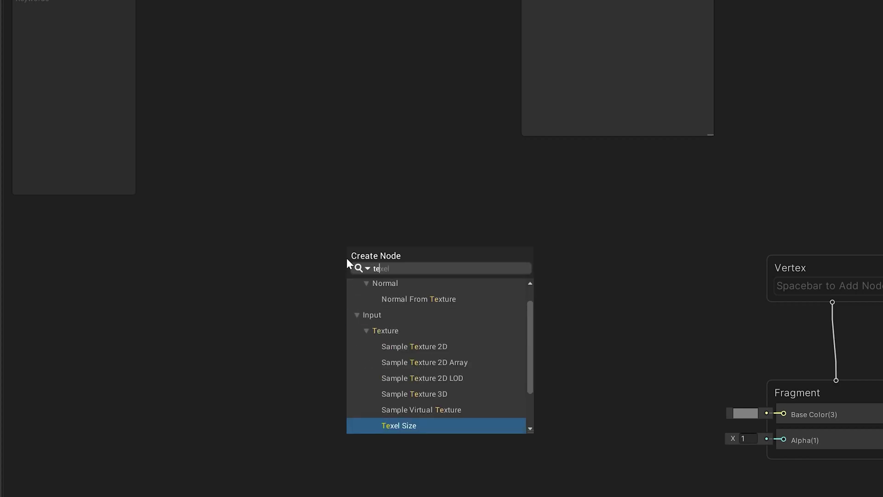
type("xture")
key("Down")
key("Down")
key("Down")
key("Return")
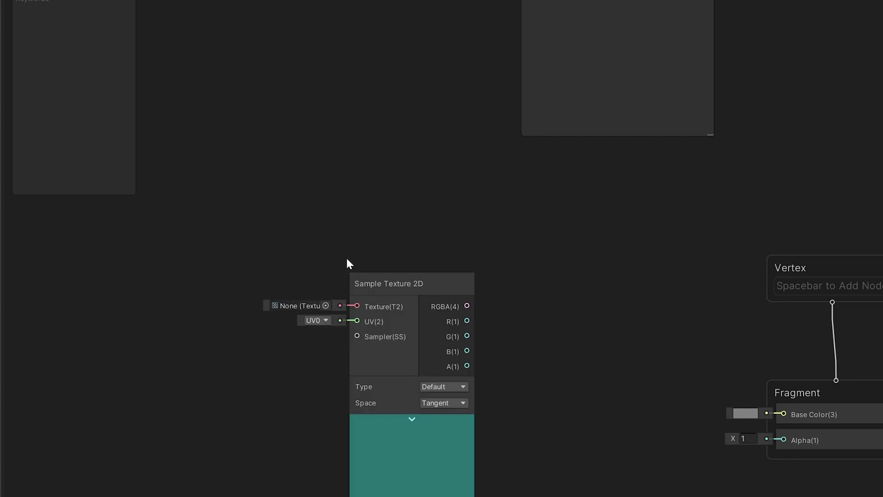
left_click_drag(394, 288, 313, 206)
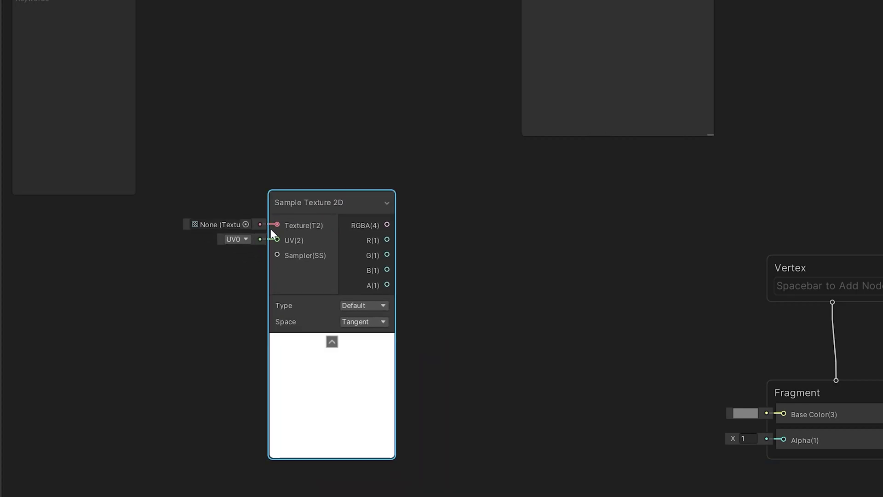
Step: Assign the Explosion sprite sheet to the Sample Texture 2D node's texture input
left_click(245, 224)
type("explosion")
double_click(299, 267)
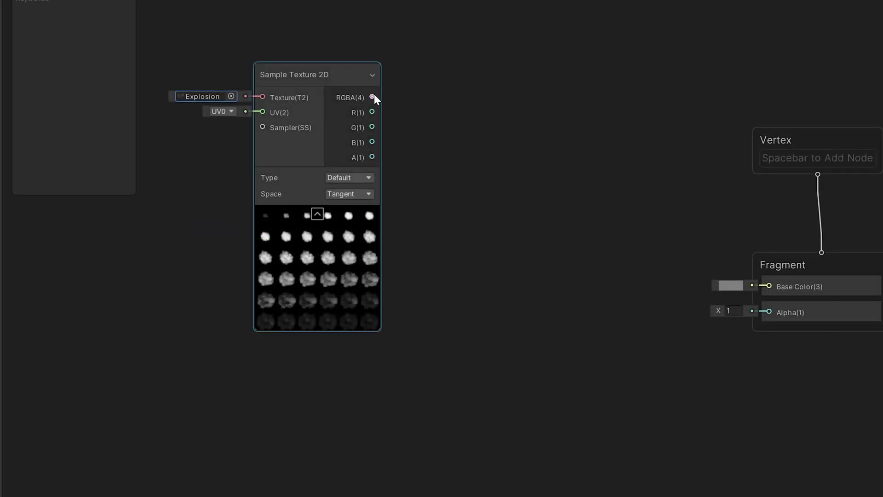
Step: Add a Multiply node connected to the RGBA output of the Sample Texture 2D node, feeding its A input
left_click_drag(373, 97, 460, 136)
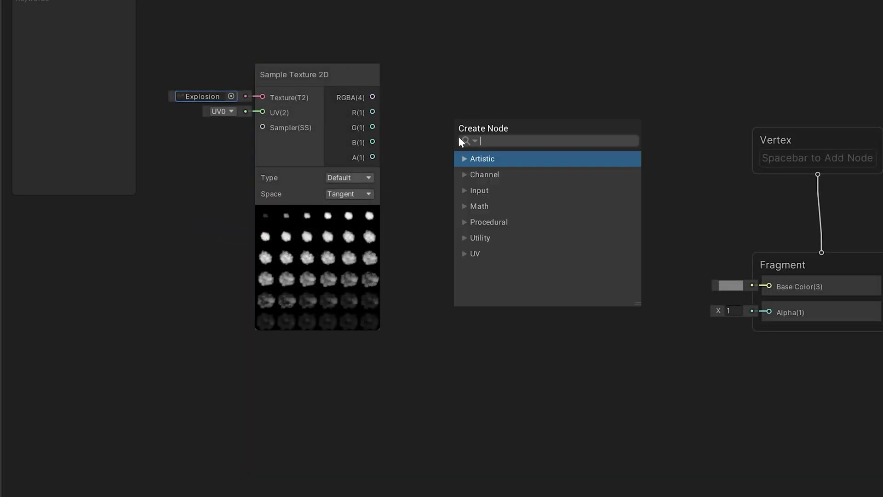
type("mul")
key("Return")
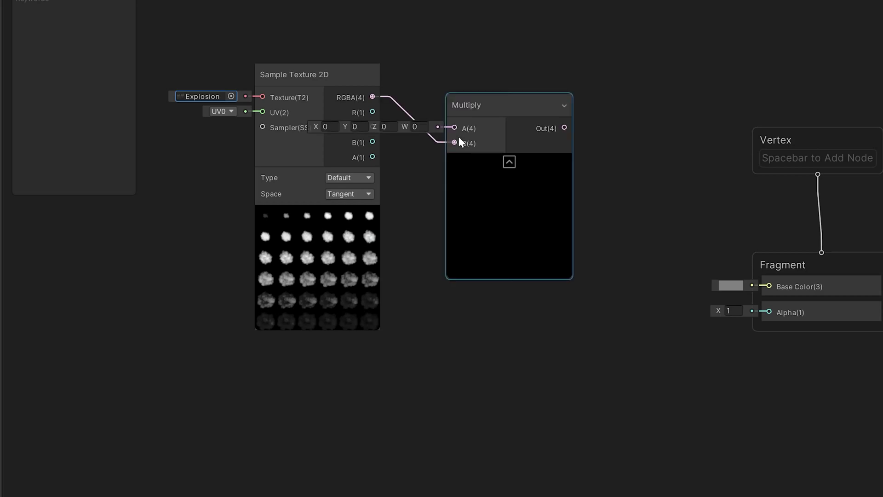
left_click_drag(458, 136, 533, 159)
Step: Add a Color node connected to the Multiply node's B input
left_click_drag(476, 358, 439, 461)
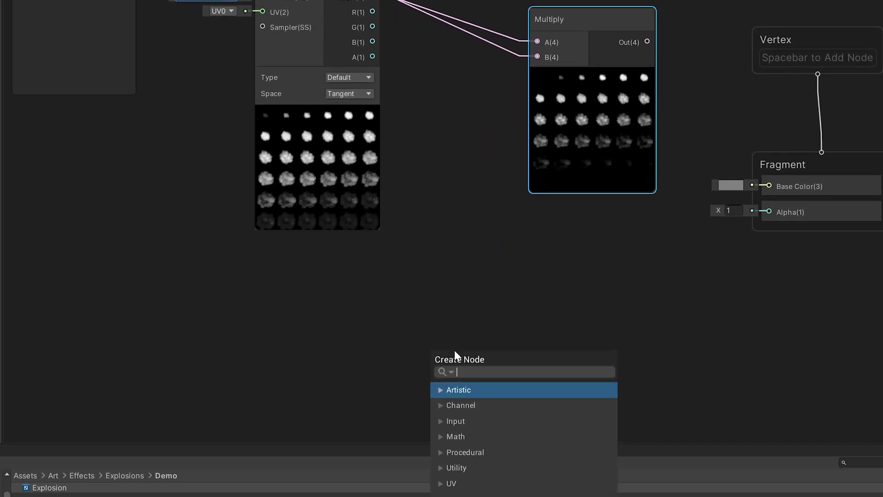
type("color")
key("Return")
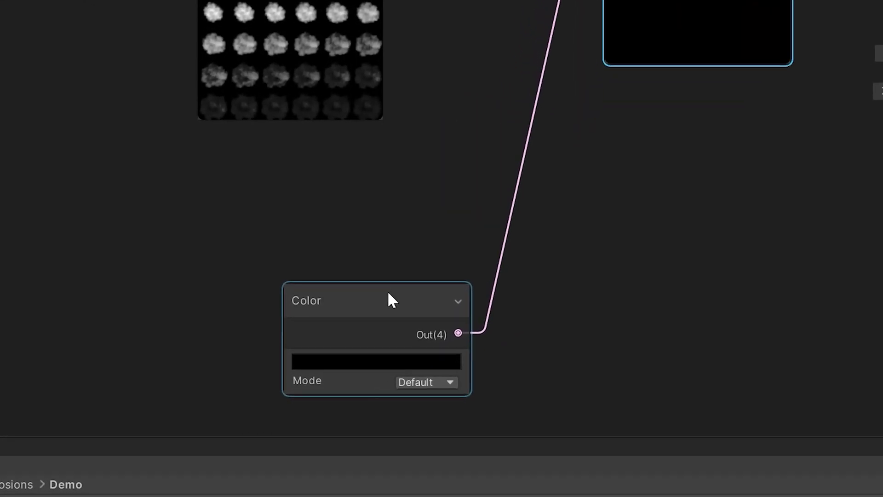
Step: Switch the Color node's mode to HDR and pick an orange-yellow colour for it
left_click(433, 334)
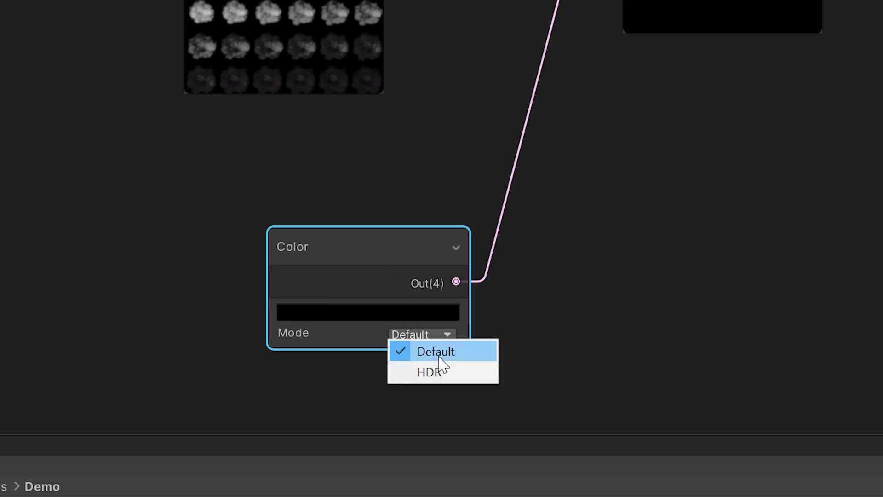
left_click(448, 373)
left_click(388, 314)
left_click_drag(604, 244, 588, 209)
left_click_drag(449, 292, 630, 231)
left_click_drag(583, 208, 597, 231)
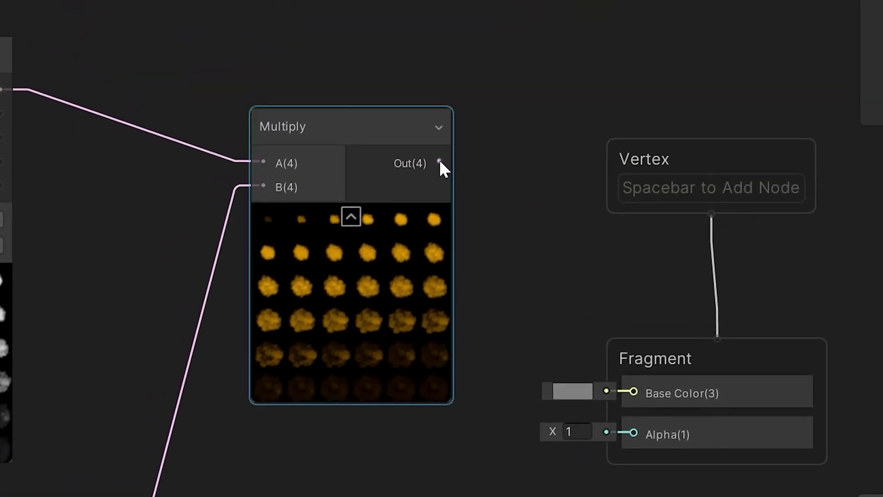
Step: Connect the Multiply node's output to the Fragment Base Color and reposition the node
left_click_drag(610, 381, 612, 380)
left_click_drag(349, 129, 315, 131)
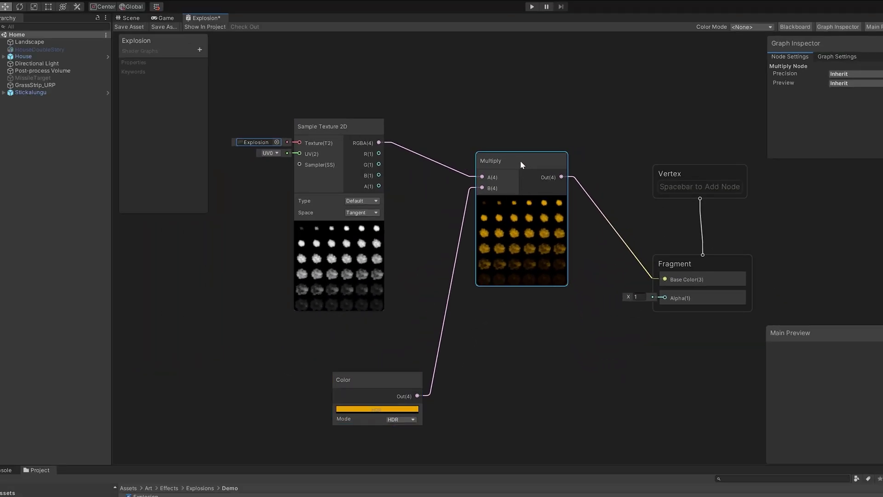
Step: Add a Flipbook node and connect its output to the UV input of the Sample Texture 2D node
type("f")
type("lip")
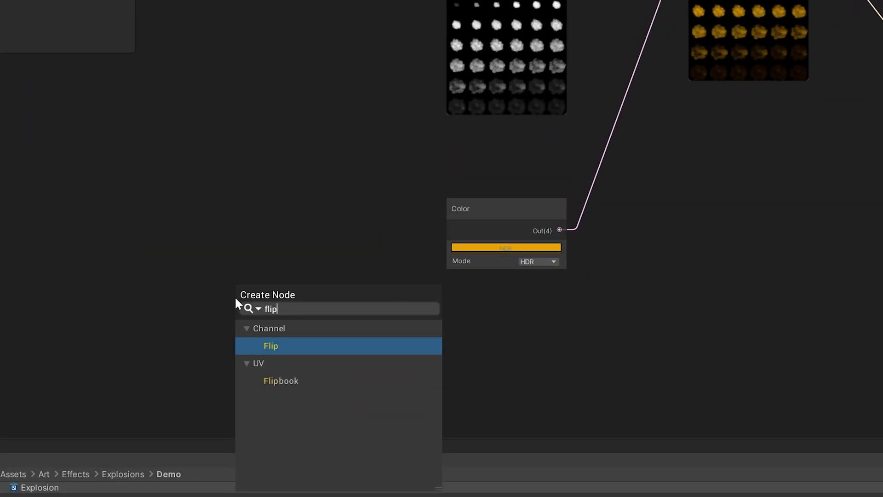
key("Down")
key("Return")
left_click_drag(295, 319, 228, 120)
left_click_drag(284, 147, 450, 69)
Step: Set the Flipbook node's width and height to 6
left_click_drag(228, 278, 264, 241)
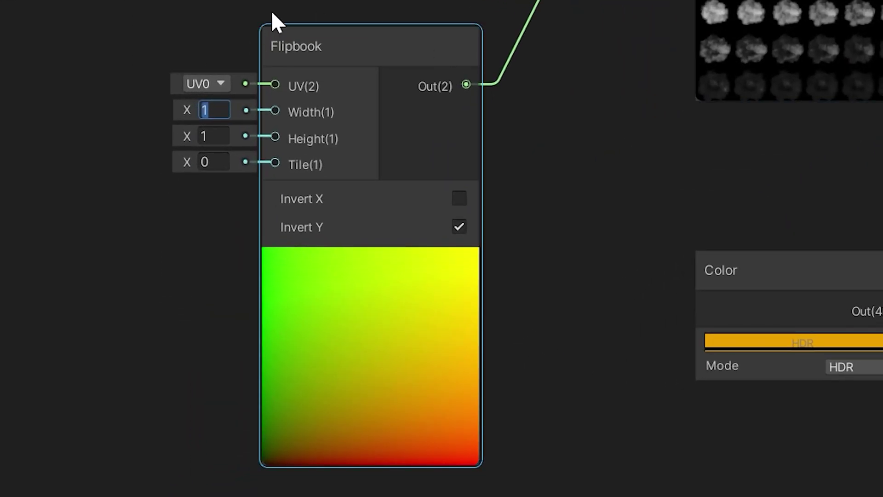
type("6")
key("Tab")
type("6")
key("Return")
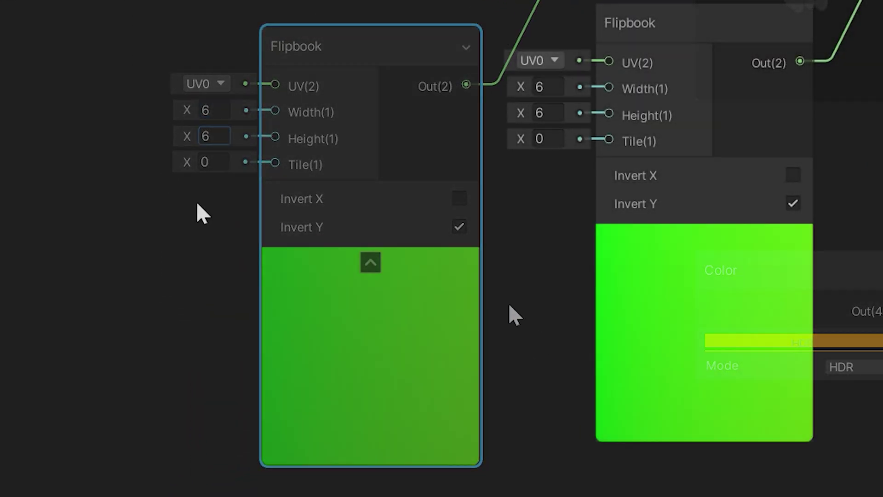
Step: Add a Time node and connect its Time output to the Flipbook node's Tile input
key("space")
type("Time")
key("Return")
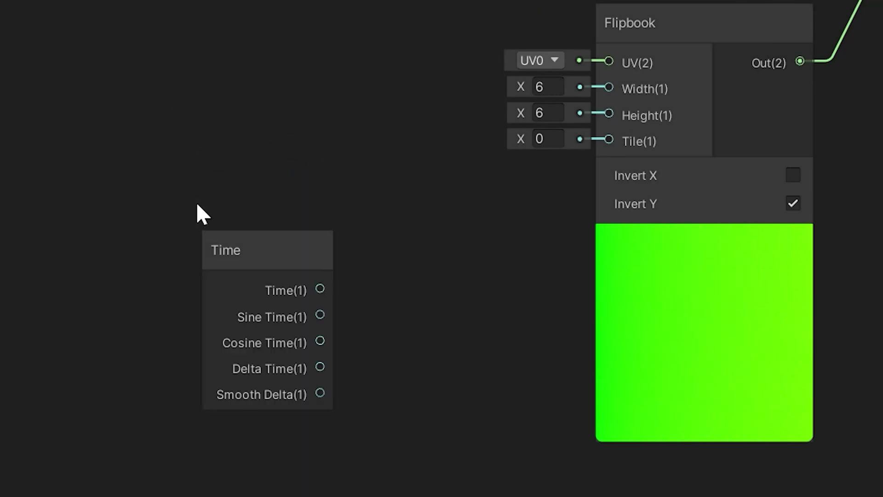
left_click_drag(608, 138, 608, 139)
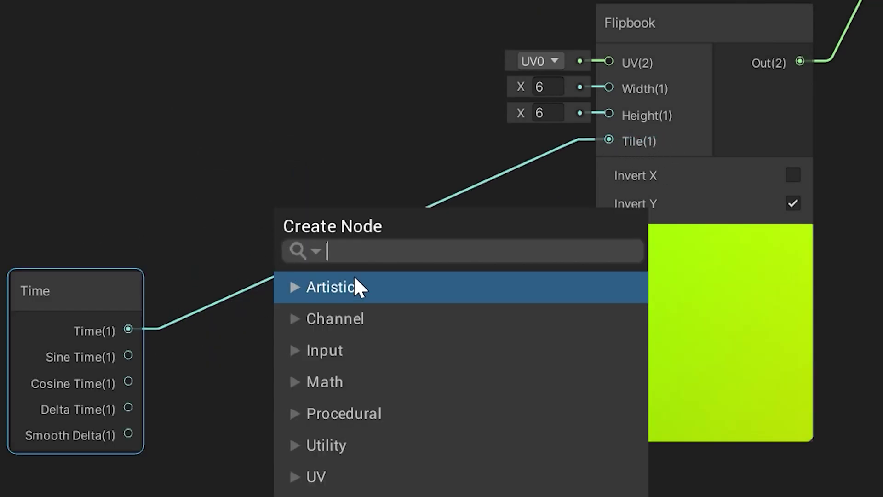
Step: Insert a Multiply node between the Time node and the Flipbook Tile input, with its B value set to 36
type("muli")
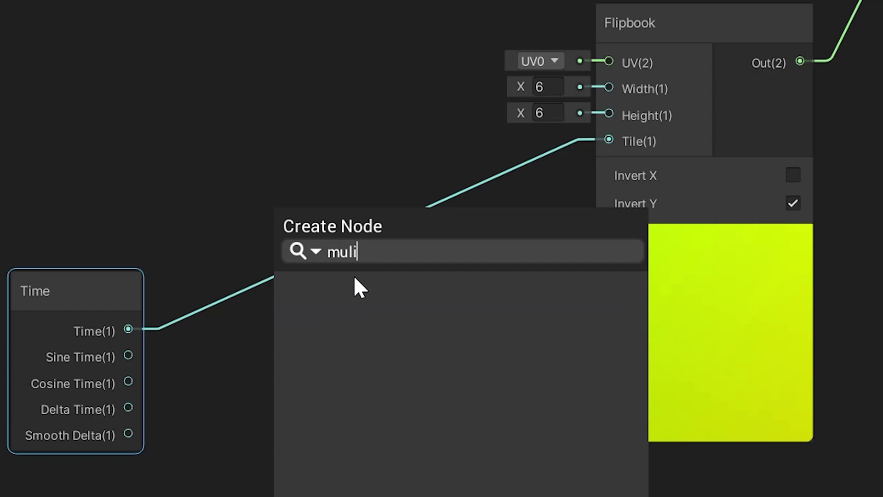
key("Return")
left_click_drag(462, 376, 575, 156)
left_click_drag(400, 349, 412, 321)
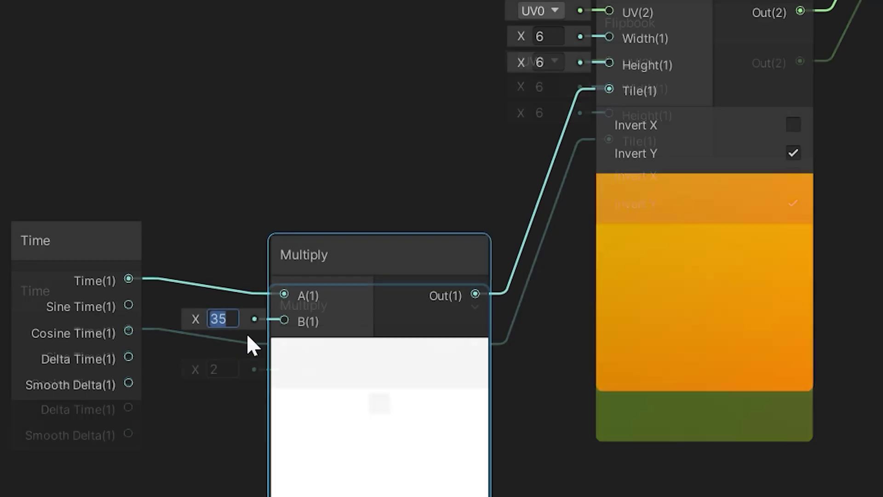
type("36")
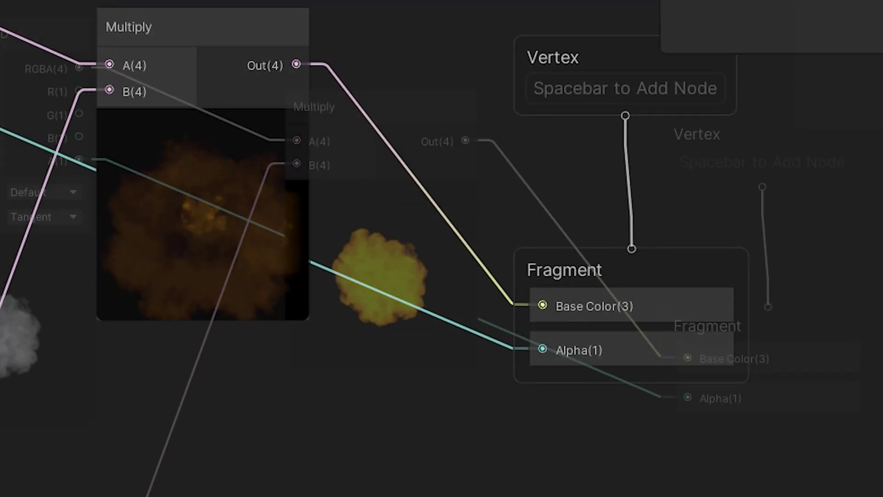
Step: Add a Float property named _TimeInput and a Color property named _Colour to the shader graph
key("BackSpace")
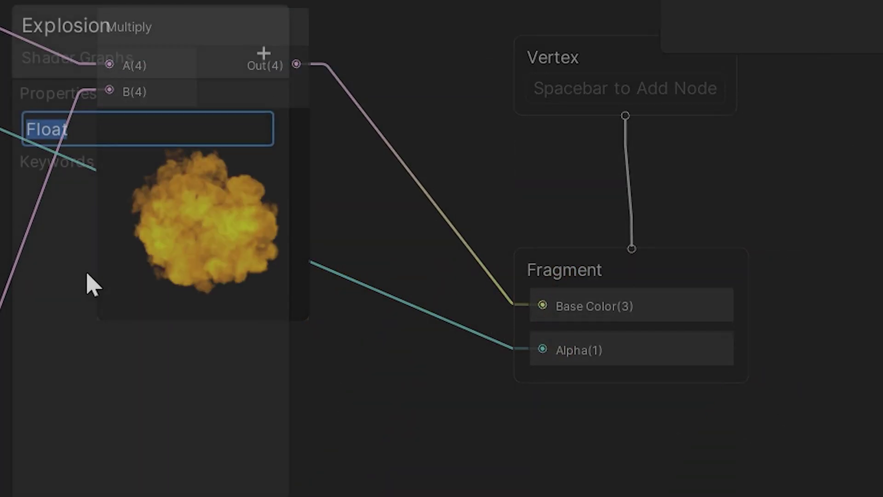
type("_TimeInput")
key("Return")
left_click(278, 53)
left_click(317, 190)
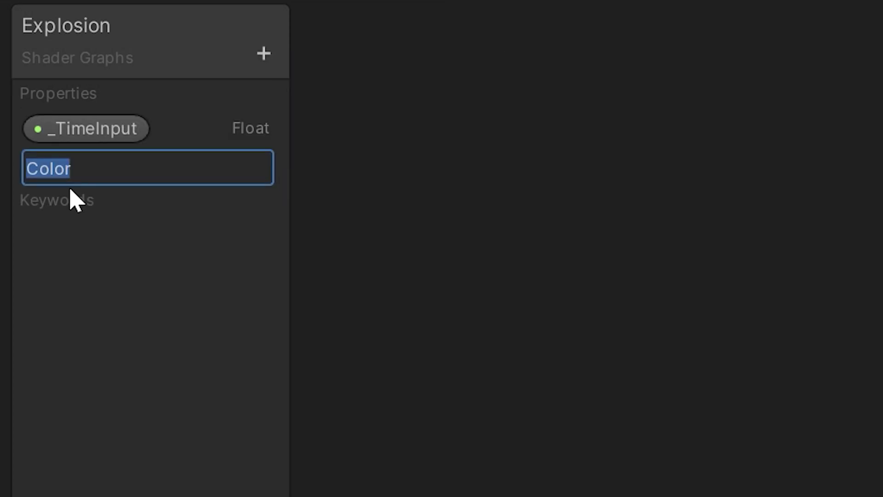
type("_Colour")
key("Return")
Step: Add a Float property named _AnimationSpeed and a Vector2 property named _Dimensions
type("_AnimationSpeed")
key("Return")
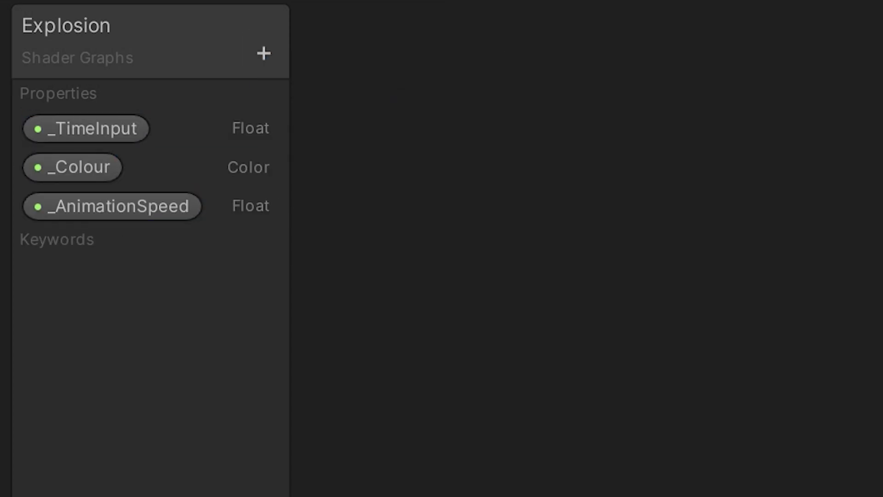
left_click(263, 54)
left_click(299, 99)
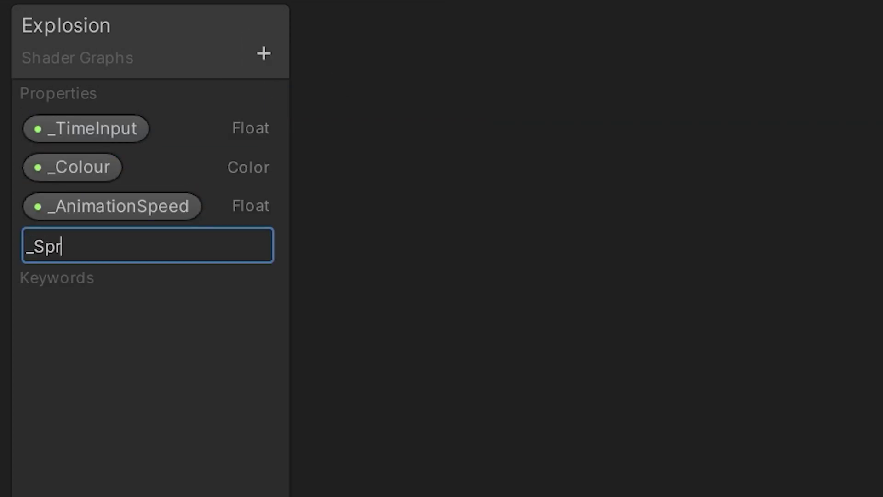
type("_SpriteSheetDimen")
key("BackSpace")
key("BackSpace")
key("BackSpace")
key("BackSpace")
key("BackSpace")
key("BackSpace")
key("BackSpace")
key("BackSpace")
key("BackSpace")
key("BackSpace")
key("BackSpace")
key("BackSpace")
key("BackSpace")
key("BackSpace")
key("BackSpace")
key("BackSpace")
type("Dimensions")
key("Return")
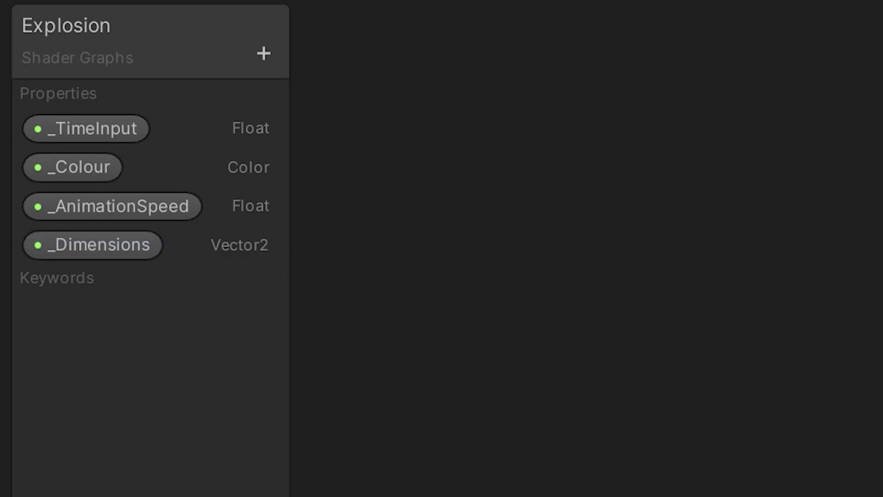
Step: Place the _Colour property in the graph as a node
left_click_drag(78, 167, 529, 386)
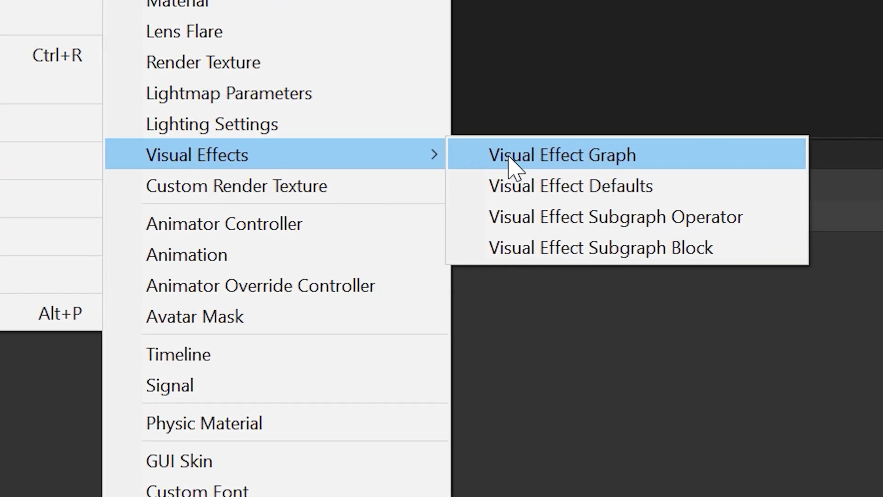
Step: Create a Visual Effect Graph named Explosion in the Demo folder and open it
left_click(511, 156)
type("Explosion")
key("Return")
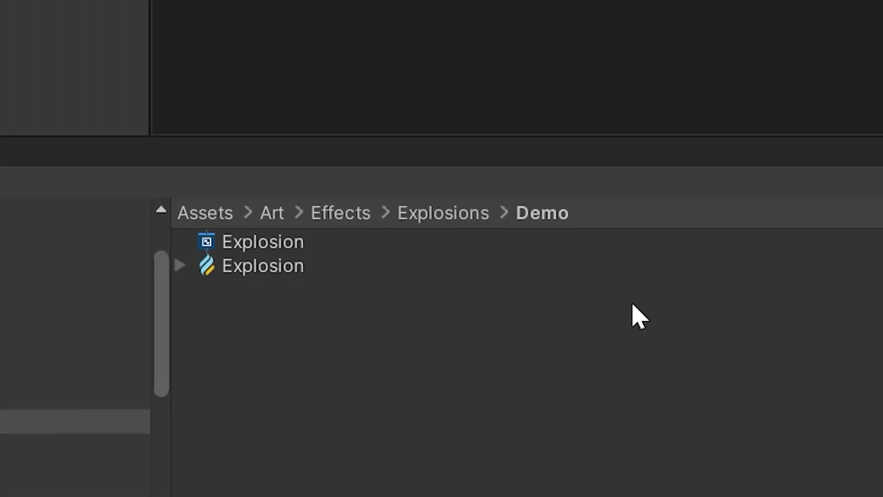
double_click(255, 281)
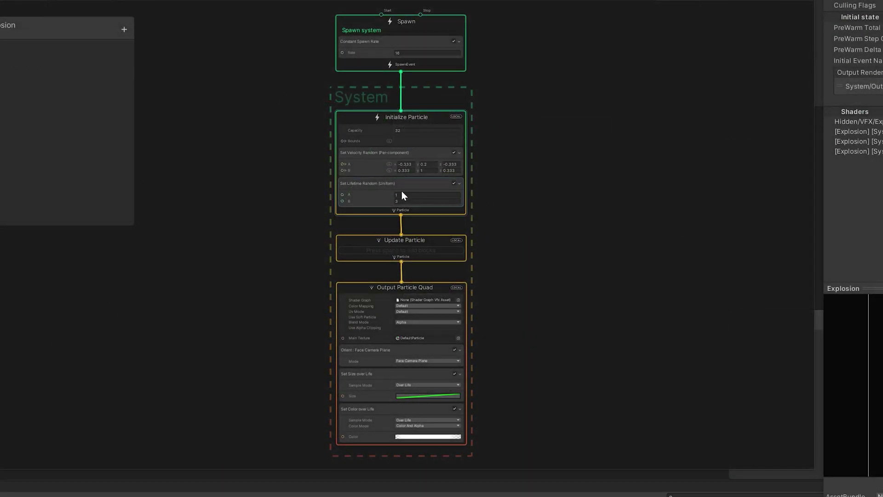
Step: Assign the Explosion shader graph to the Output Particle Quad context
left_click_drag(501, 1, 511, 0)
scroll(394, 401, "up", 4)
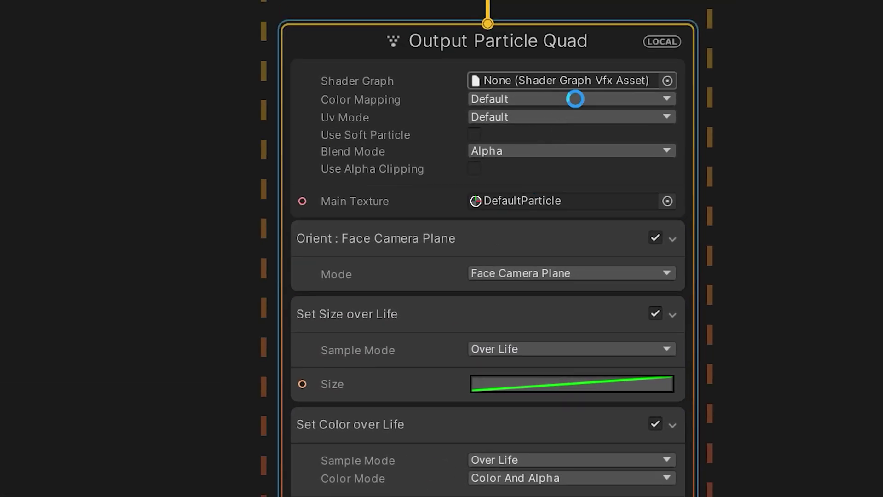
left_click_drag(574, 98, 561, 90)
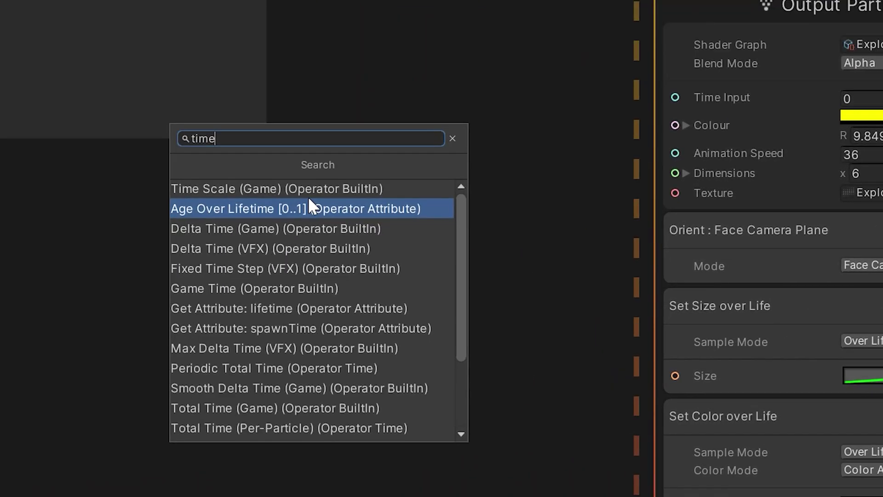
Step: Add an Age Over Lifetime operator and connect its output to the Time Input of the particle output
left_click(309, 147)
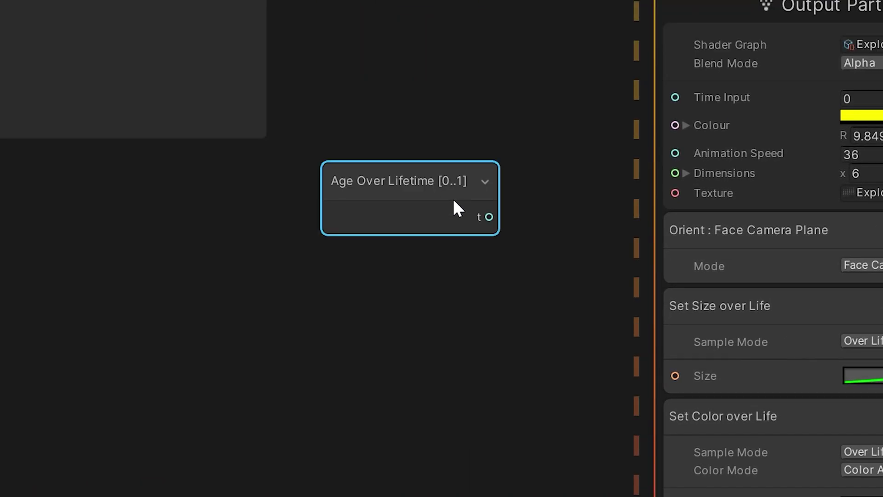
left_click_drag(495, 213, 643, 108)
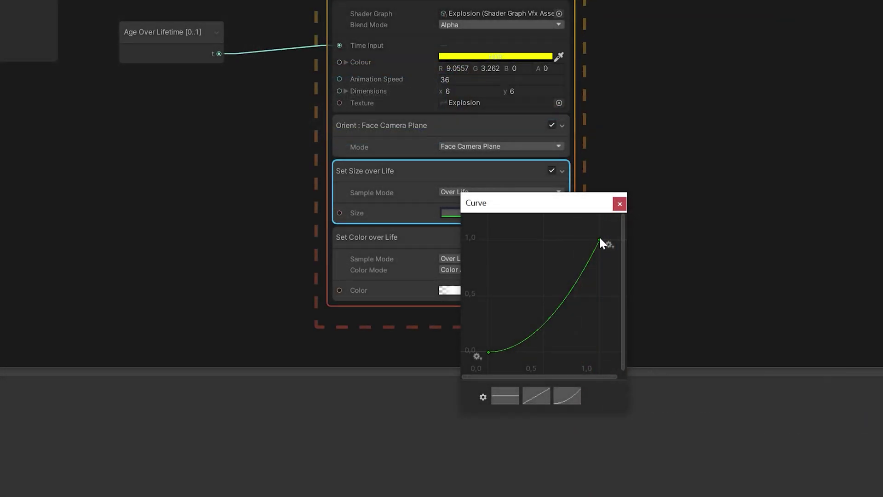
Step: Reshape the Set Size over Life curve by lowering its end key and slightly raising its start key
left_click_drag(599, 237, 603, 293)
left_click_drag(587, 322, 580, 321)
left_click_drag(488, 352, 491, 335)
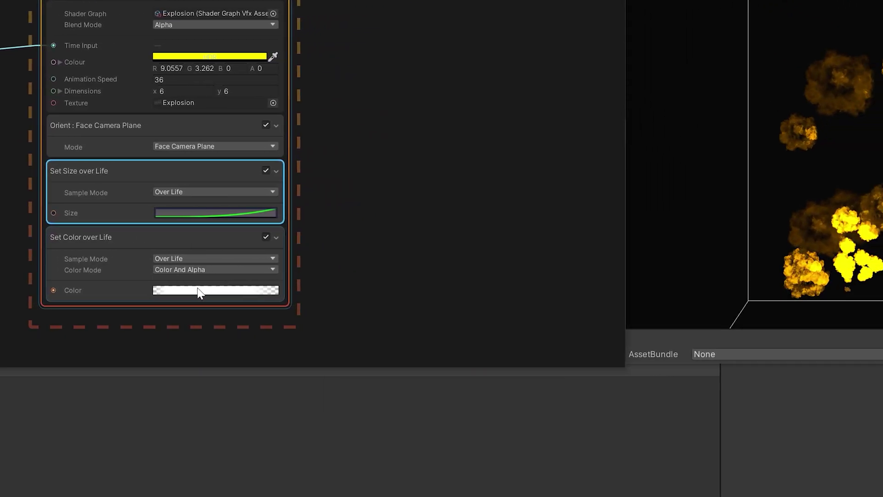
Step: Open the Set Color over Life gradient and add an alpha key about a quarter of the way along
left_click(199, 292)
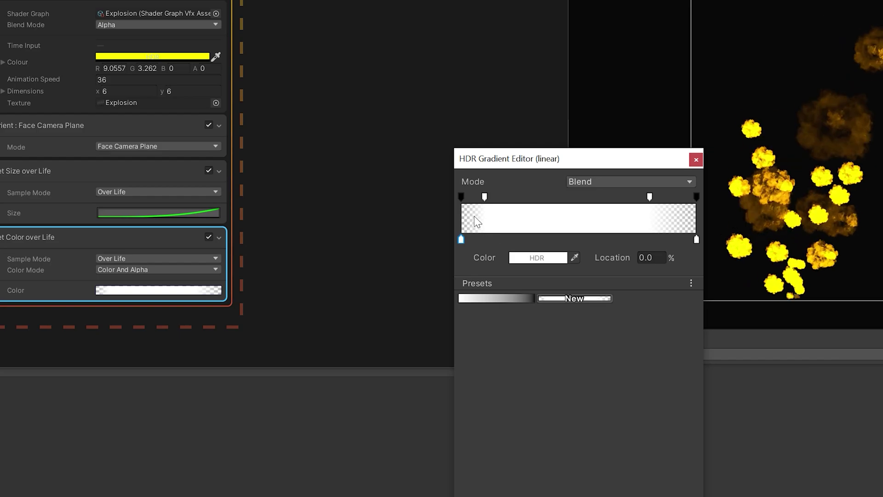
left_click(519, 196)
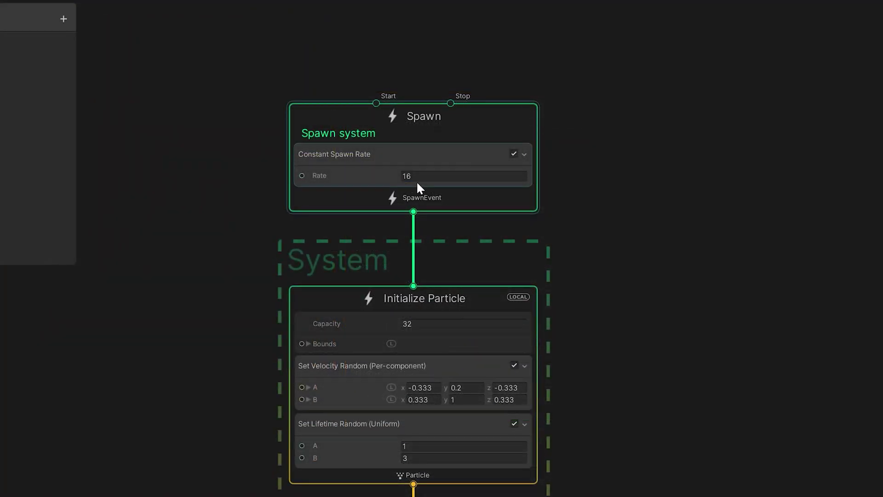
Step: Replace the Constant Spawn Rate block in the Spawn context with a Single Burst block of count 1
left_click(419, 155)
key("Delete")
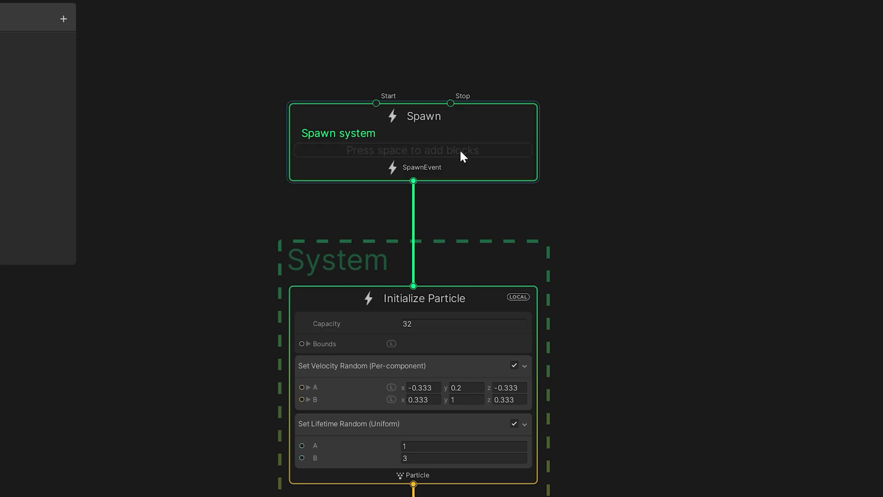
left_click(433, 142)
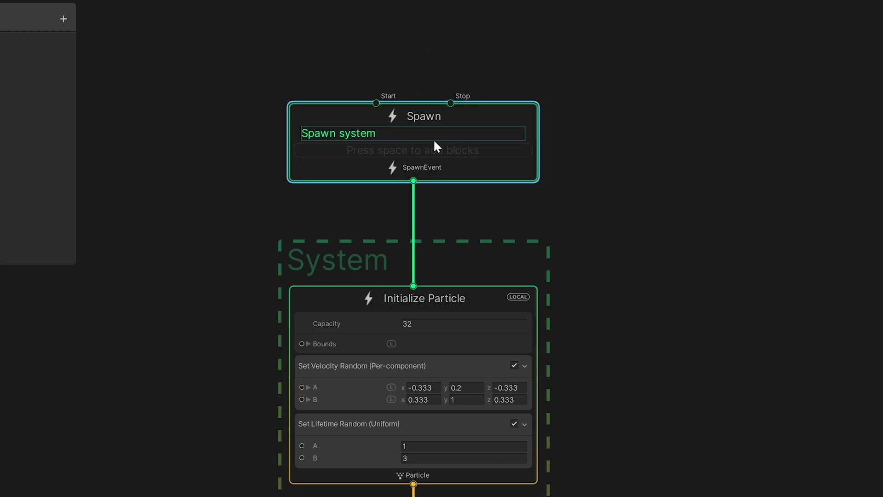
key("space")
key("Return")
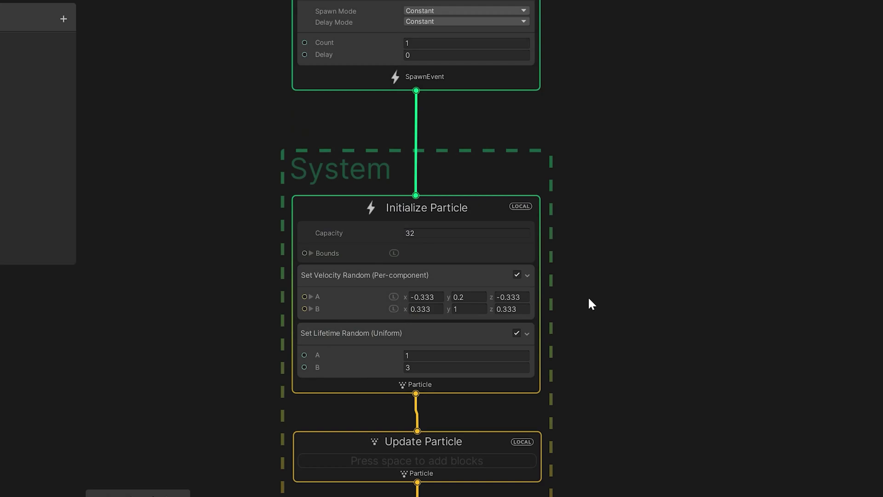
Step: Set Initialize Particle's capacity to 1 and replace its random velocity and random lifetime blocks with a Set Lifetime block of 1
left_click(446, 249)
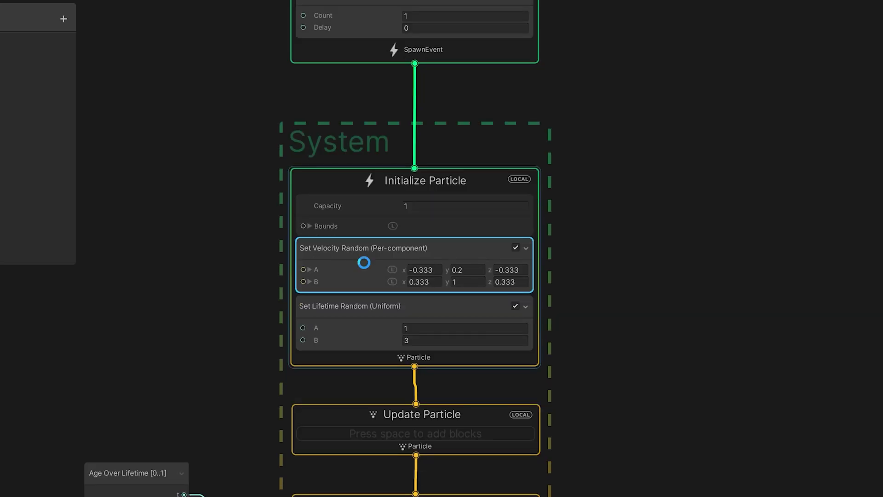
key("Delete")
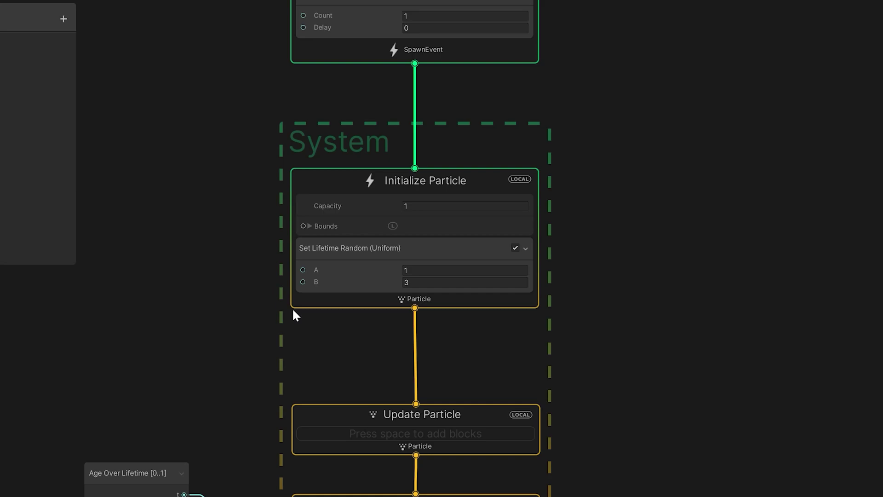
left_click(353, 253)
key("Delete")
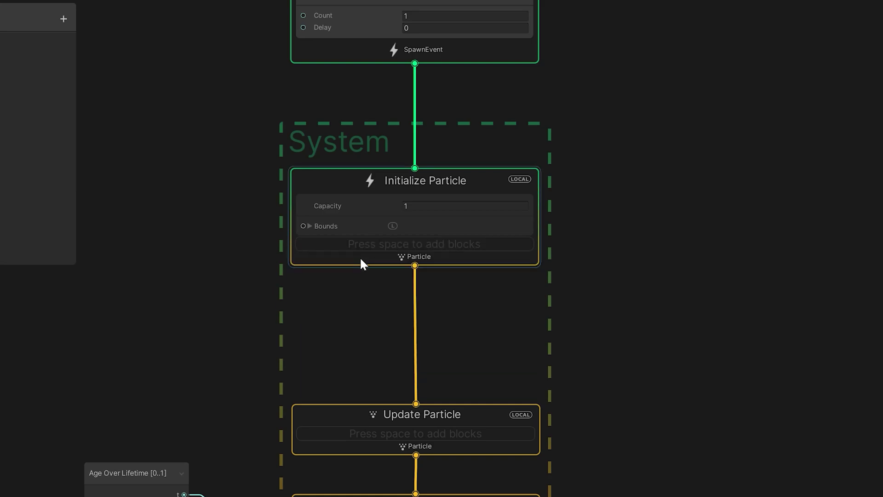
left_click(367, 251)
key("space")
type("set life")
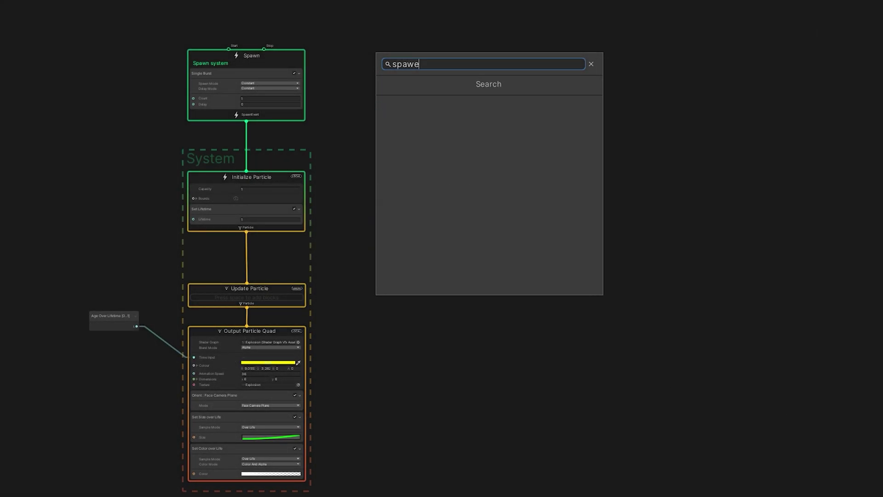
Step: Add a second Spawn context named Embers with a Single Burst of count 100, and edit the original spawn system's name
key("Return")
scroll(510, 70, "up", 2)
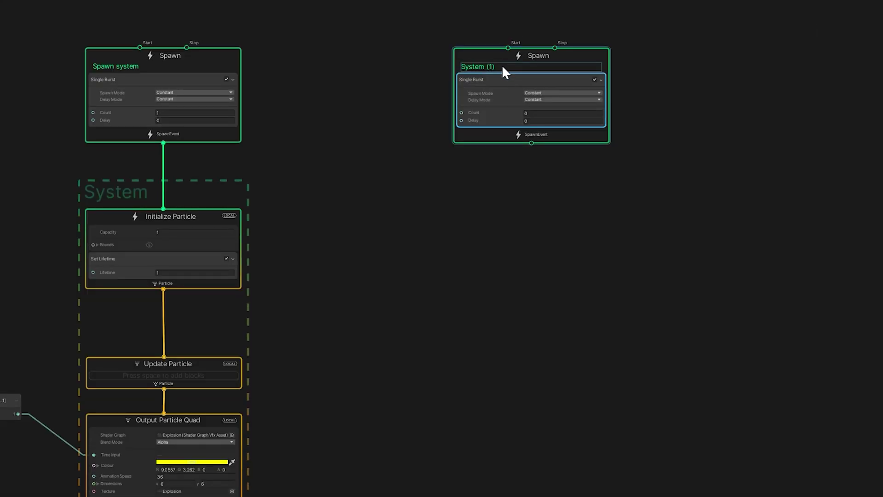
left_click(73, 81)
double_click(129, 65)
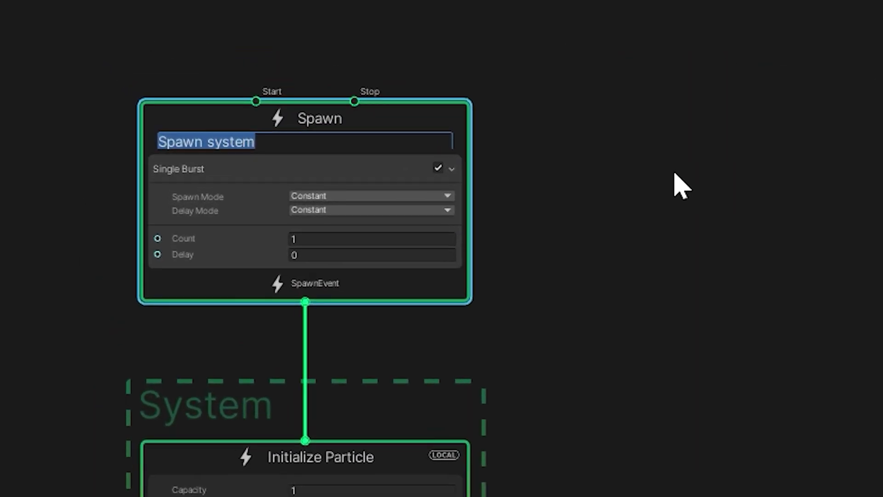
key("Return")
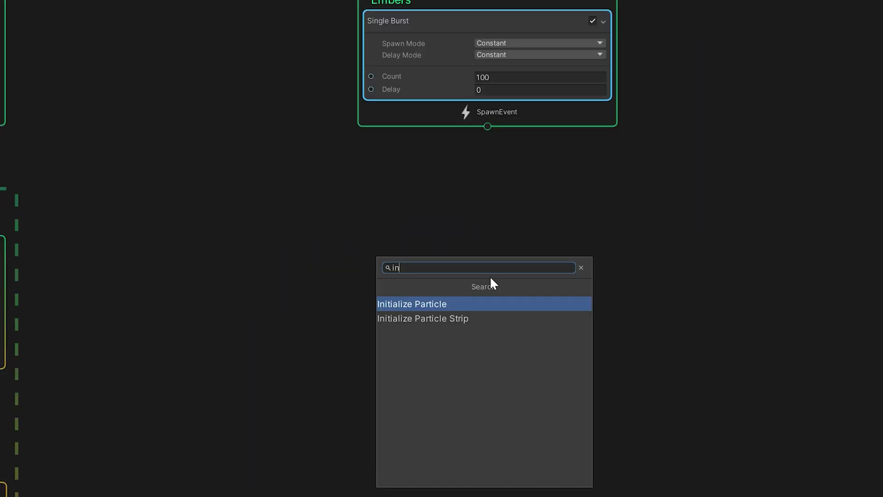
Step: Add an Initialize Particle context linked to the Embers spawn and set its capacity to 100
type("ti")
key("Return")
left_click_drag(488, 316, 459, 258)
type("100")
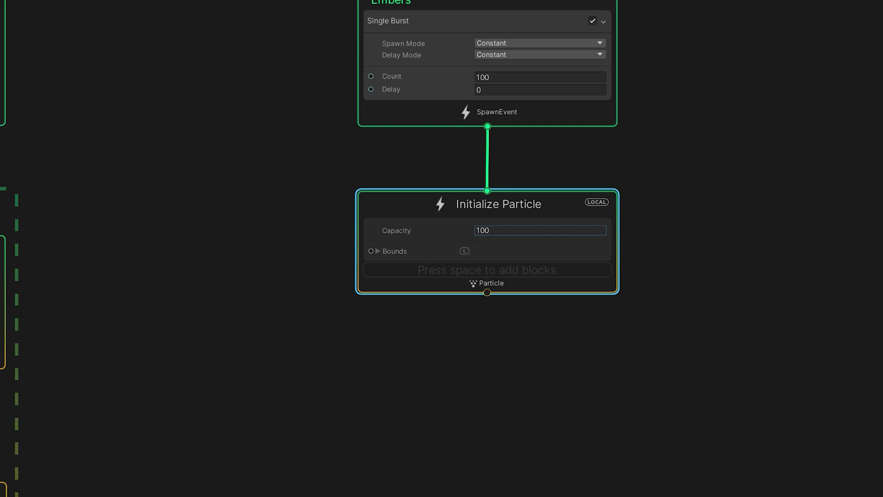
Step: Chain an Update Particle context and an Output Particle Quad context below the embers' Initialize Particle
left_click_drag(486, 292, 481, 386)
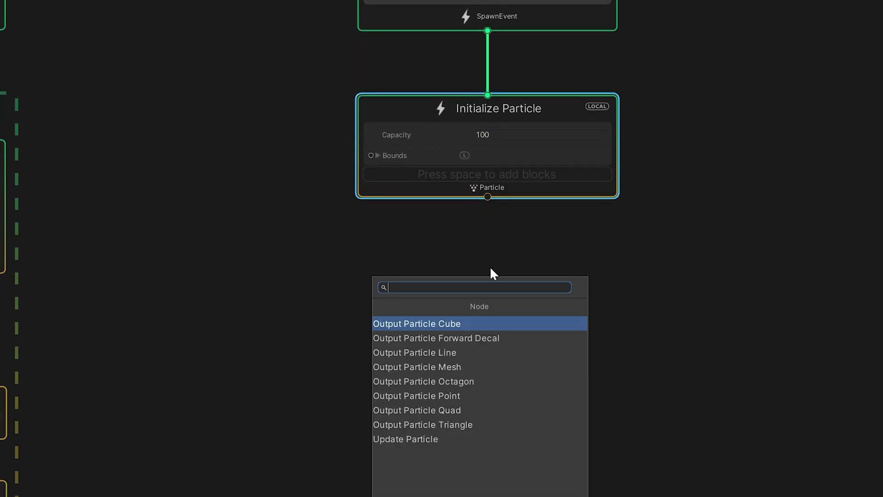
key("Return")
left_click_drag(494, 200, 474, 267)
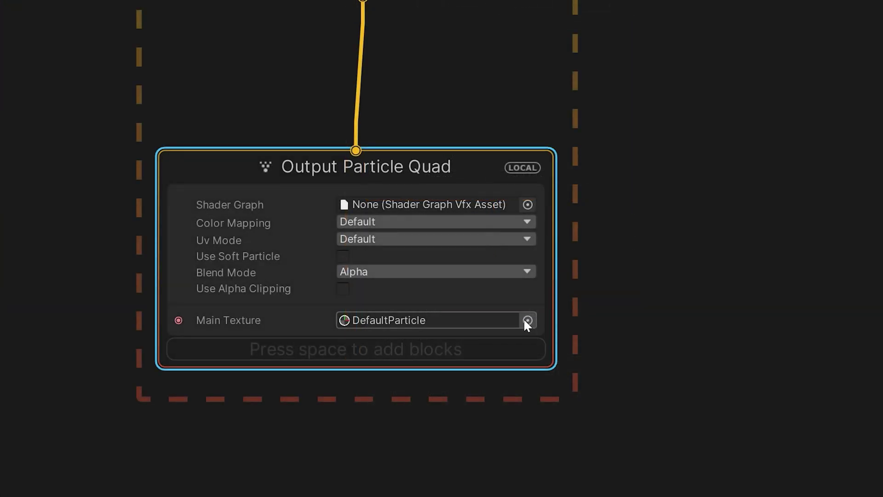
Step: Set the main texture of the embers' Output Particle Quad to Knob
left_click(524, 320)
type("Kn")
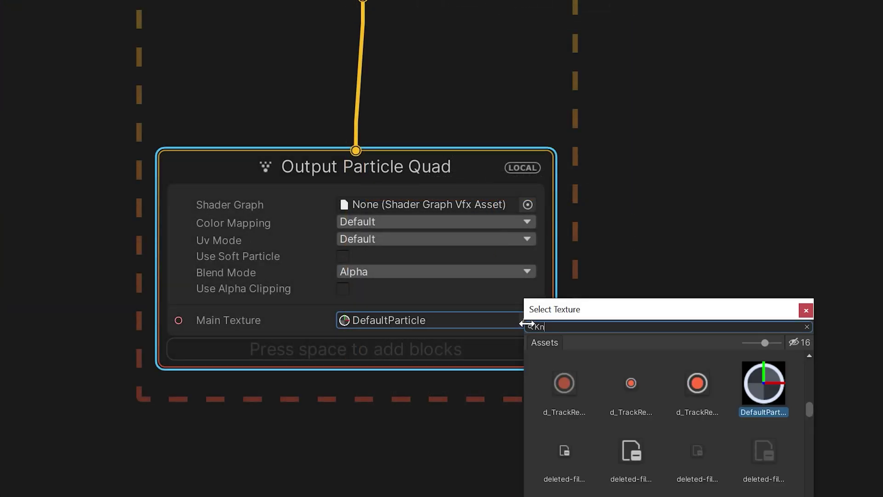
type("ob")
double_click(612, 382)
Step: Add an Orient: Face Camera Position block to the embers' Output Particle Quad
key("space")
type("orient")
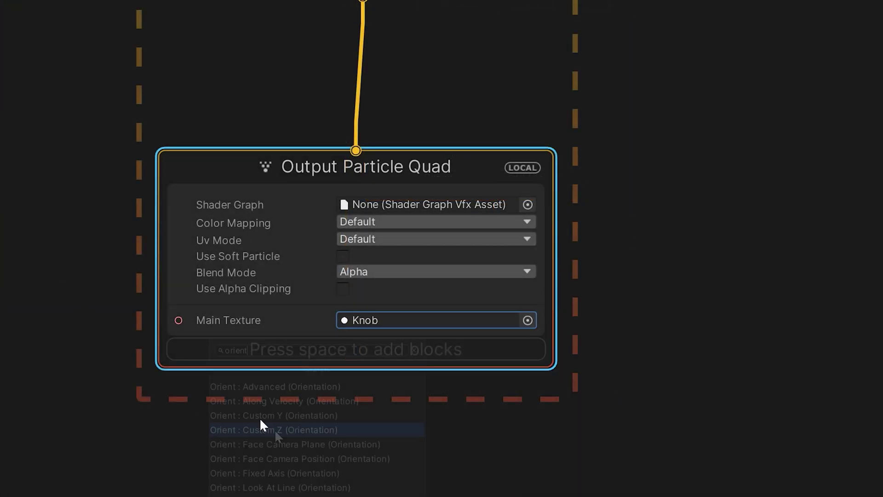
key("Down")
key("Return")
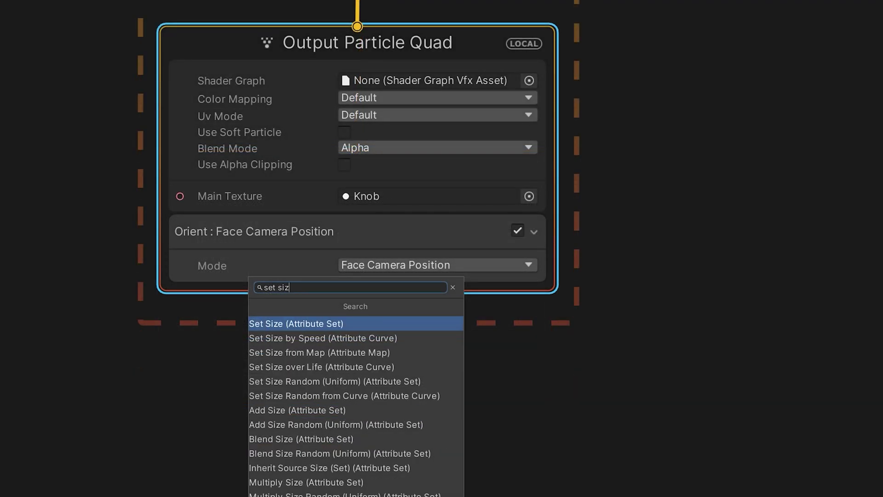
Step: Add a Set Size over Life block and reshape its curve to low values that rise early and stay nearly level
type("over")
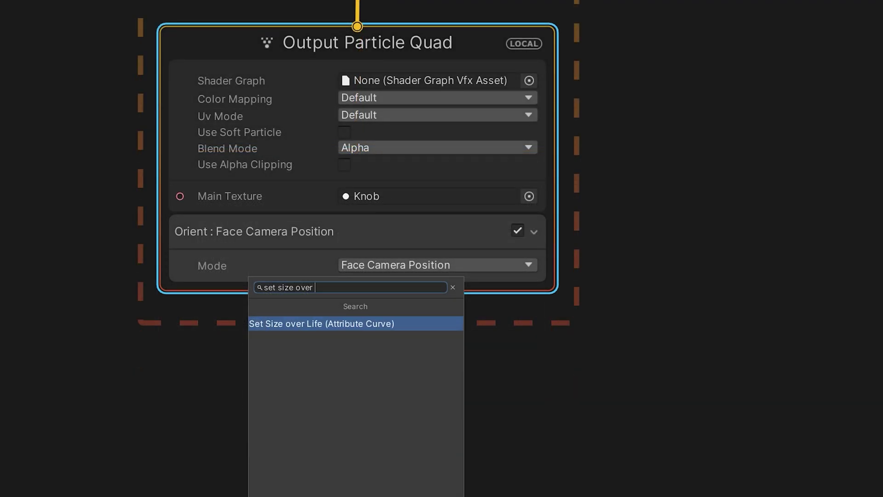
key("Return")
left_click(437, 370)
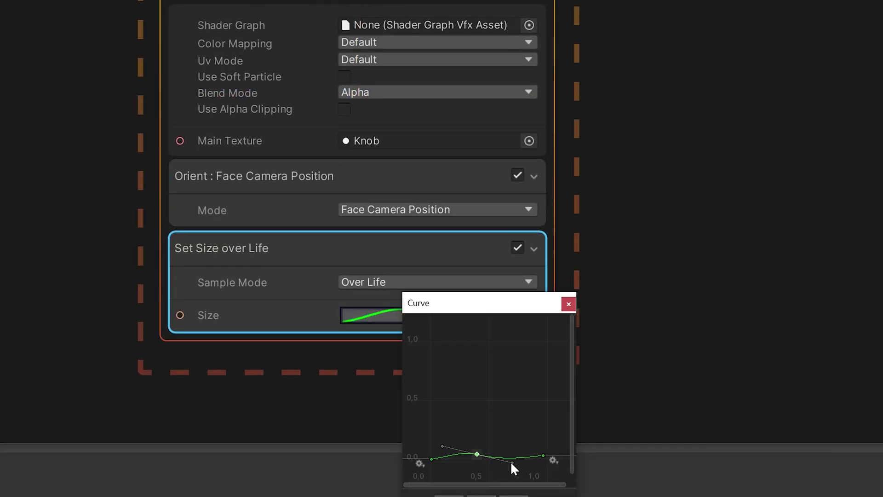
left_click_drag(510, 460, 511, 454)
left_click(568, 302)
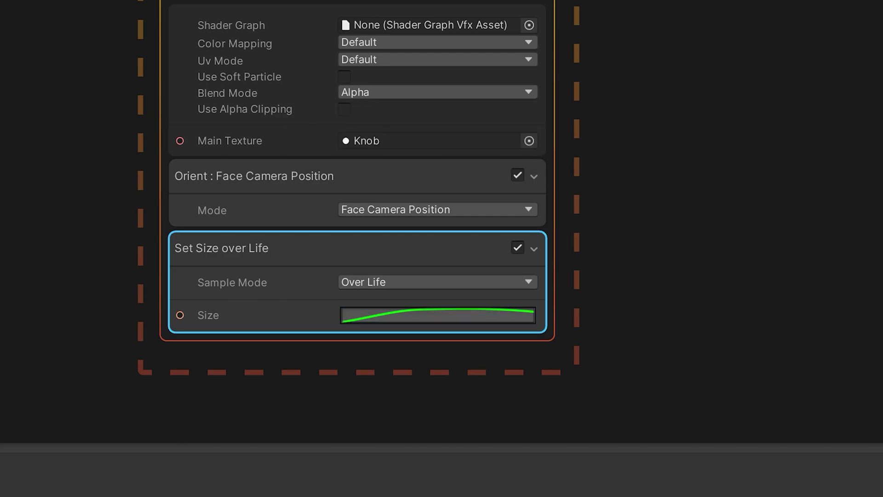
Step: Add a Set Color over Life block to the embers' Output Particle Quad
type("set colou")
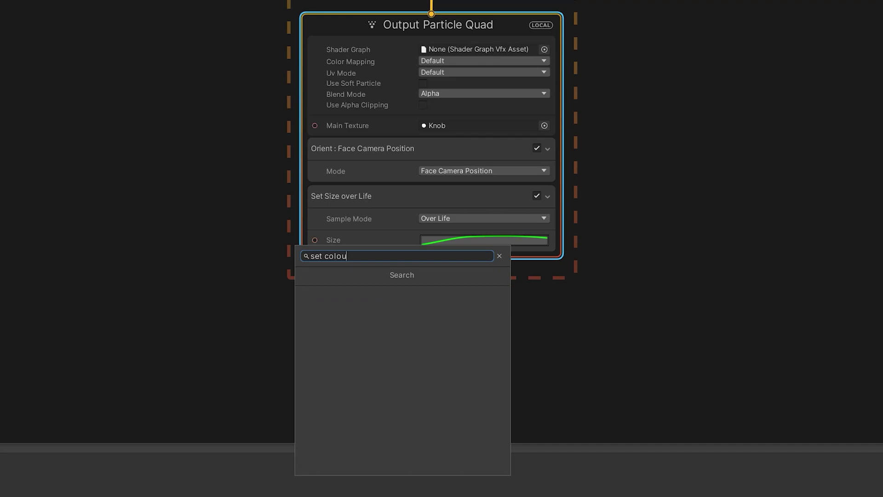
key("BackSpace")
type("r over")
key("Return")
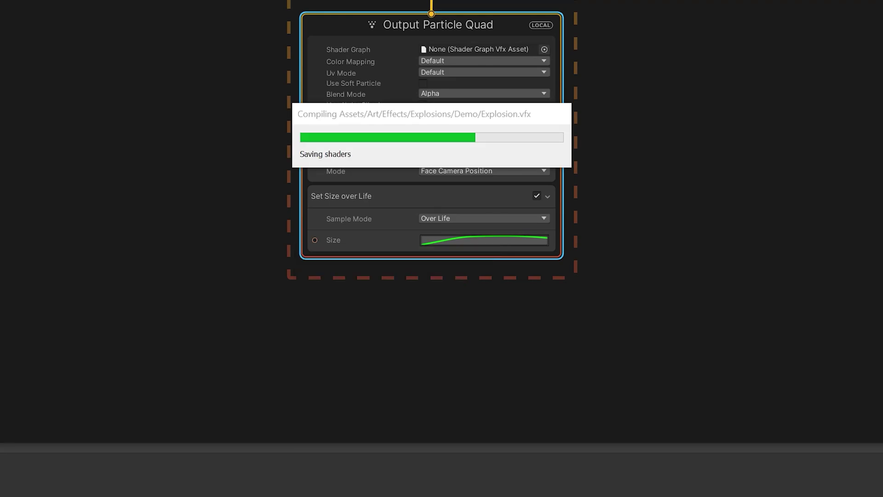
Step: Make the color gradient start in bright HDR orange, with a darker amber color key at 55.1% and an alpha key above it
left_click(680, 173)
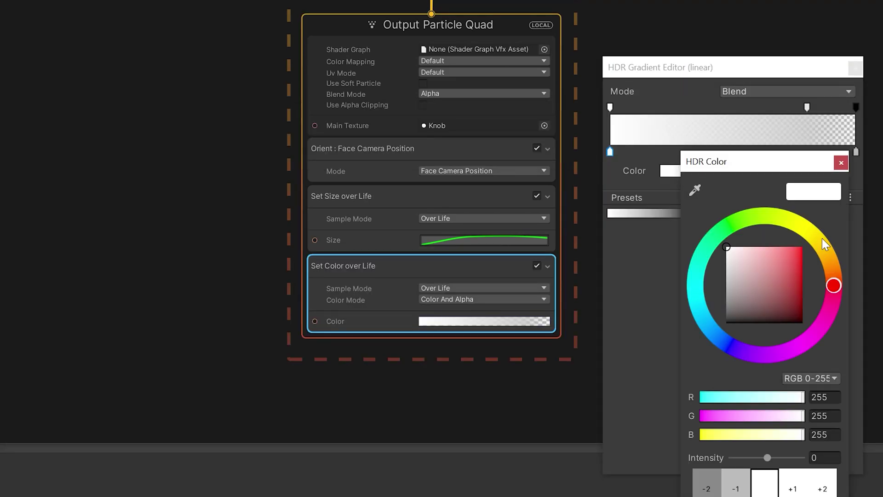
left_click(832, 252)
left_click(802, 247)
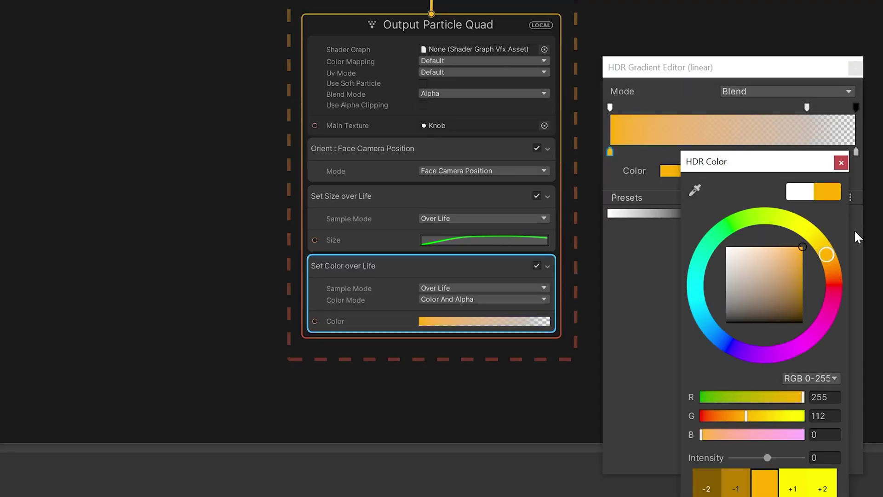
left_click(767, 459)
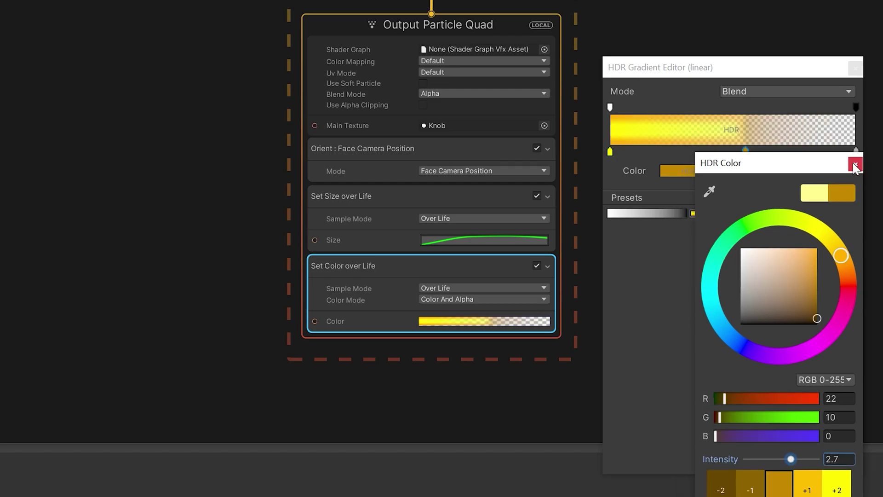
left_click(856, 165)
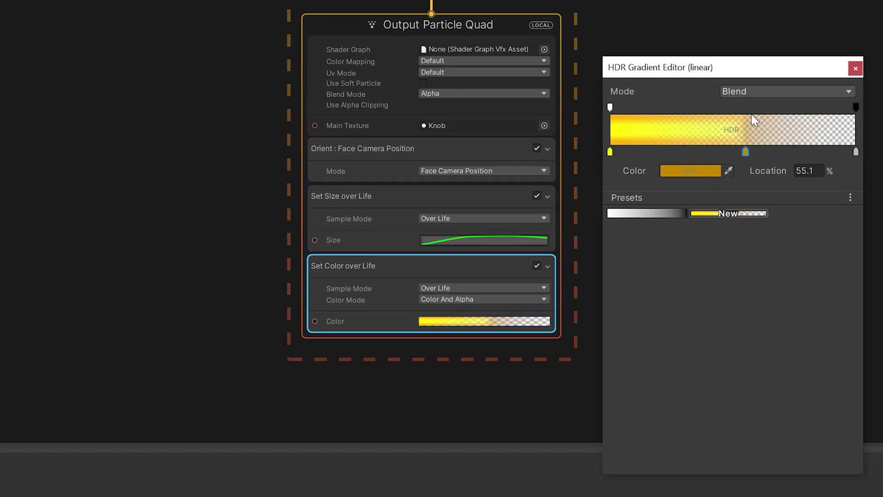
left_click(744, 108)
left_click_drag(677, 172, 694, 169)
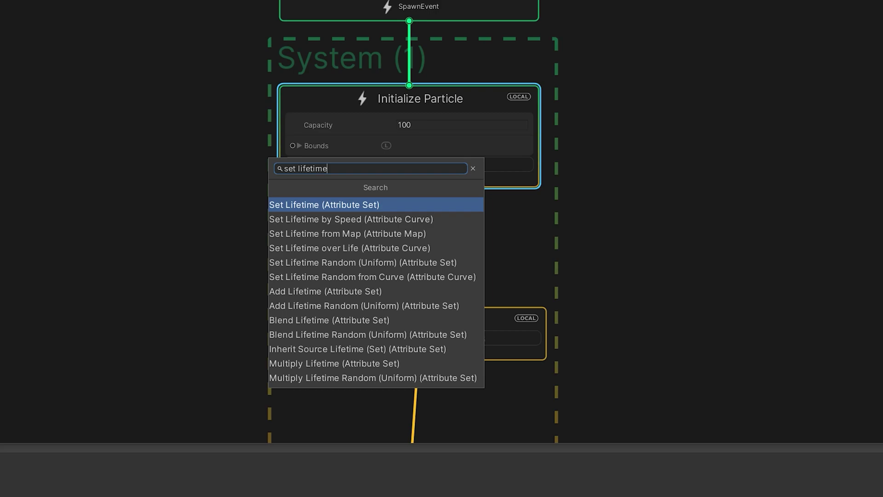
Step: Add a Set Lifetime Random (Uniform) block from 1 to 3 and a Set Position (Shape: Sphere) block to the embers' Initialize Particle
left_click(363, 263)
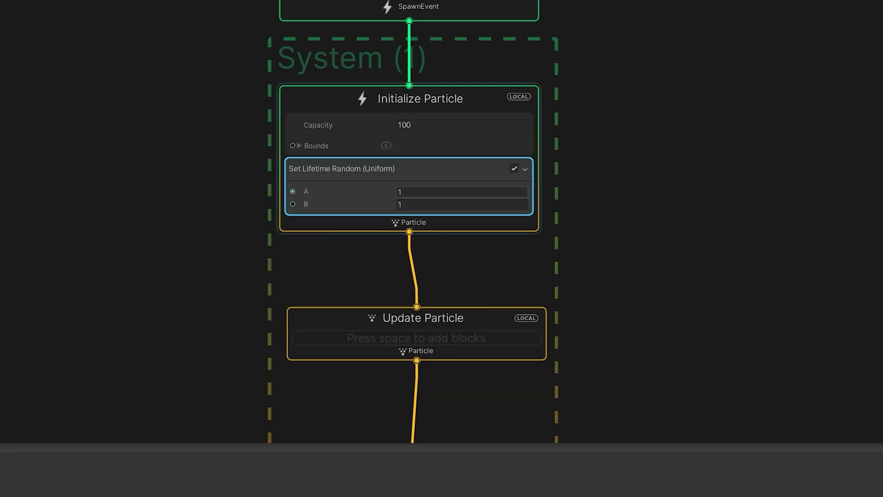
left_click(460, 204)
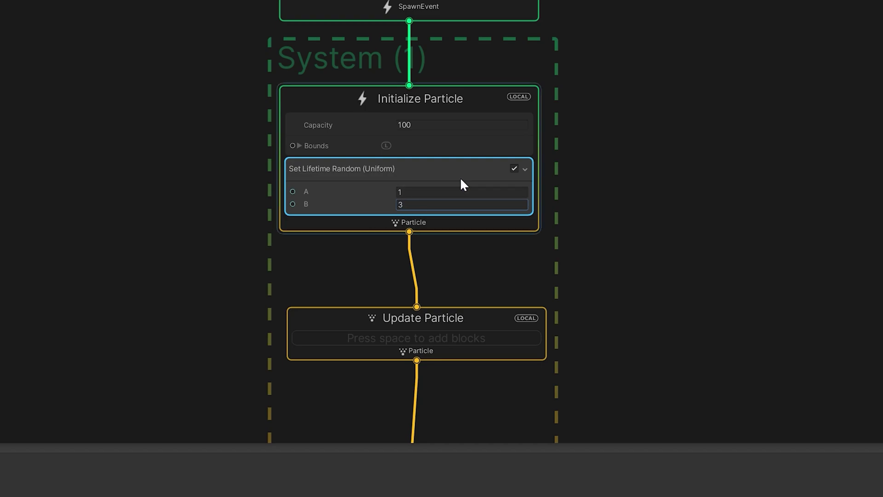
left_click(361, 229)
key("space")
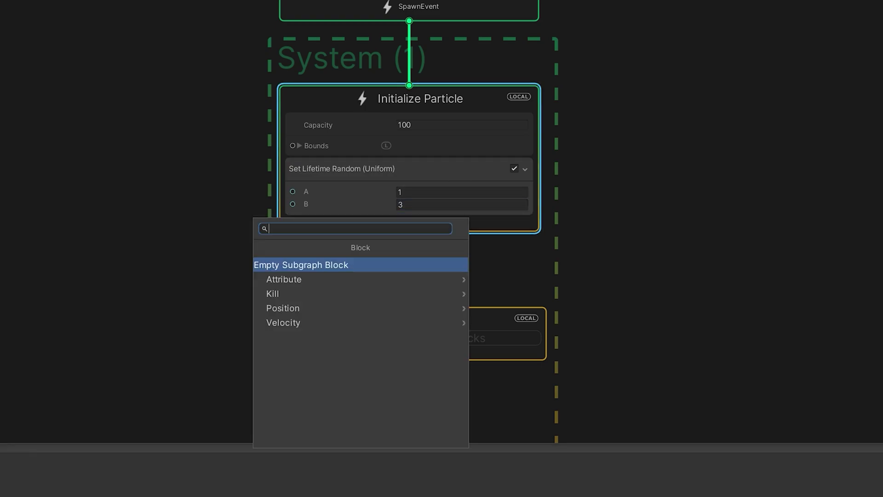
type("set position")
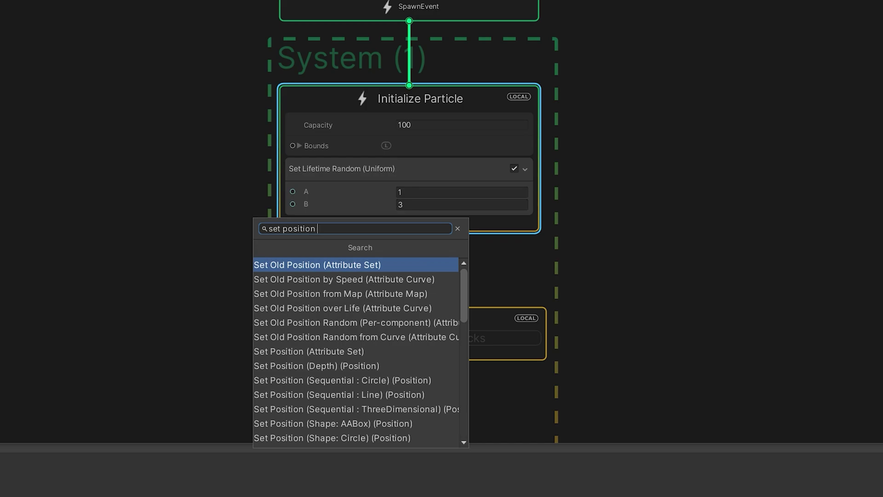
type(" shap")
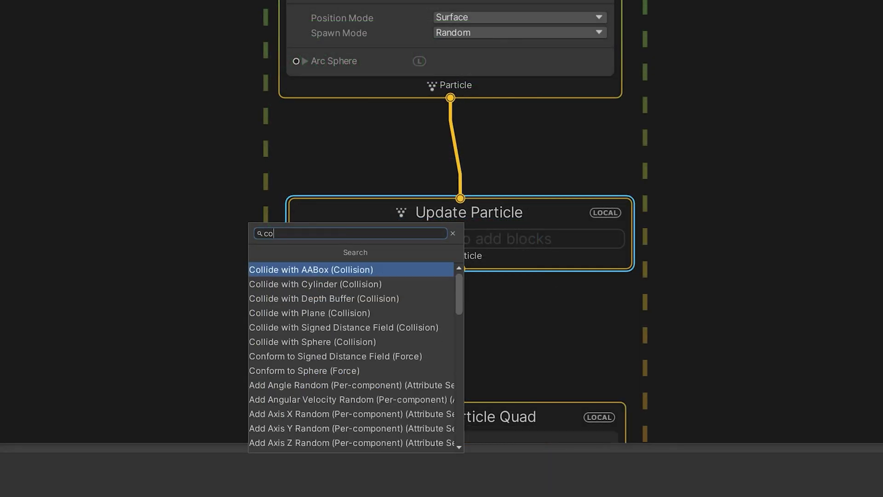
Step: Add Conform to Sphere and Turbulence blocks to the embers' Update Particle context
type("nform")
key("Down")
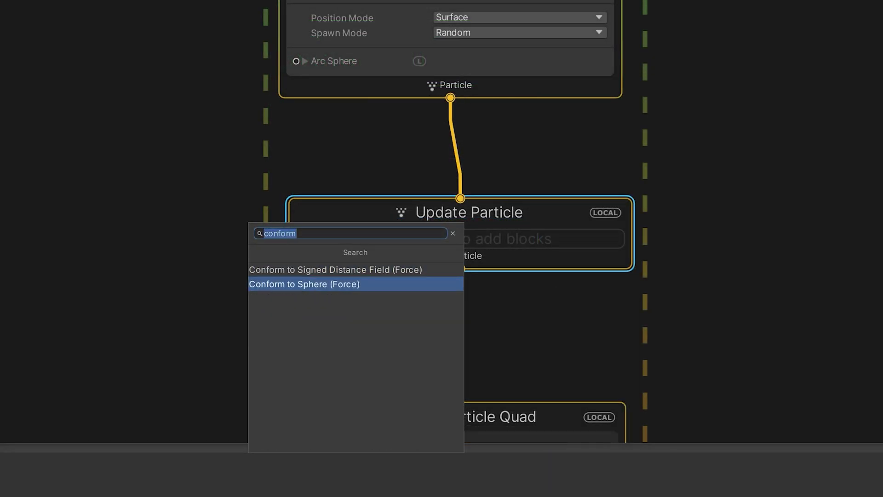
key("Return")
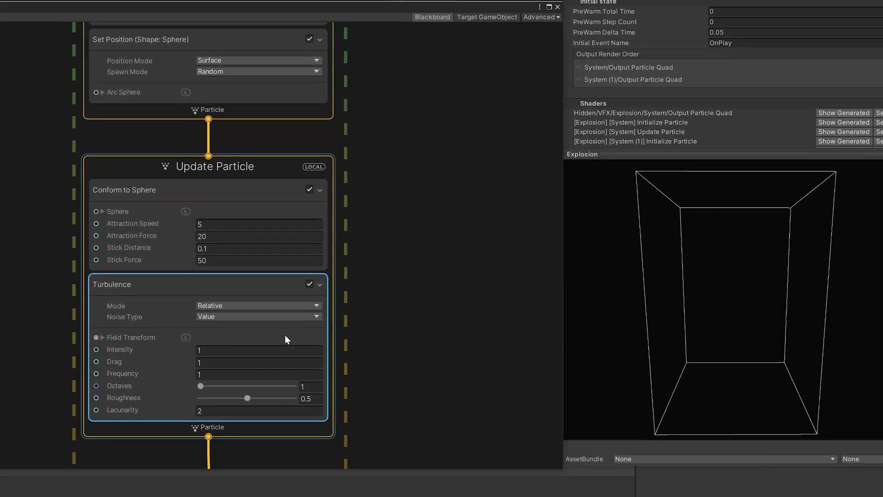
Step: Set Conform to Sphere's radius to 0.97 and its attraction speed, stick distance and stick force to 0, and the Set Position sphere radius to 0.13
left_click(103, 212)
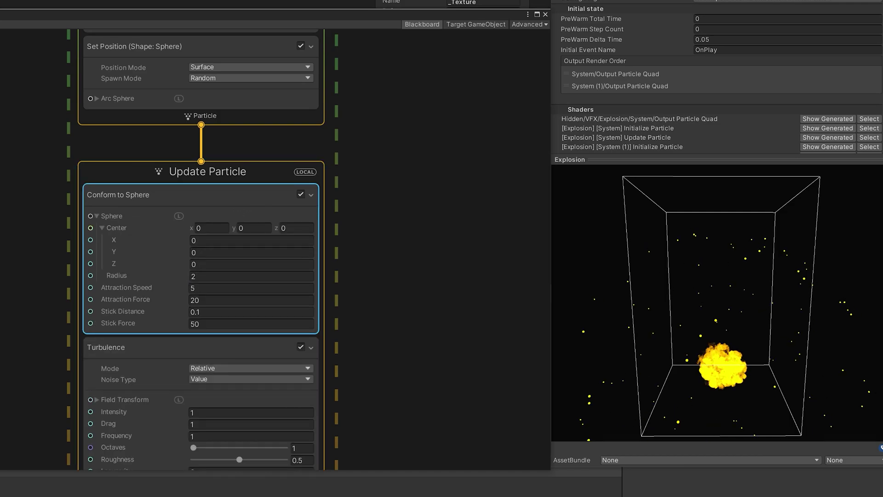
middle_click_drag(356, 383, 358, 346)
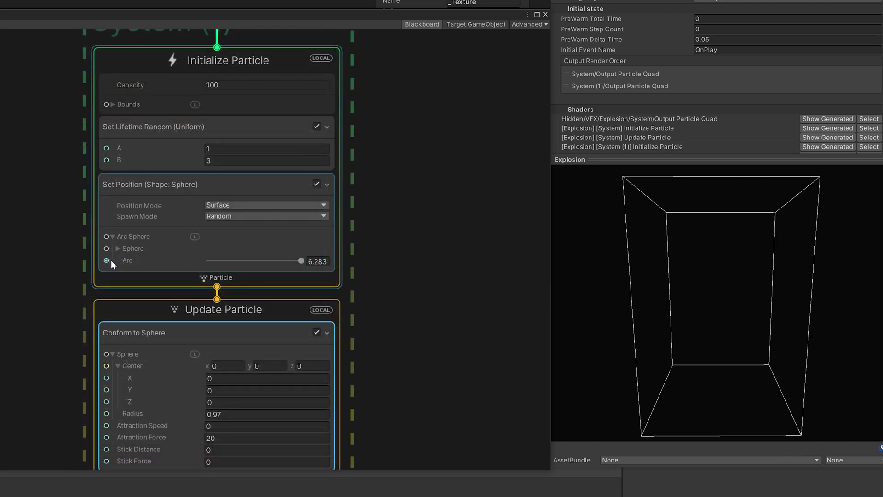
left_click(118, 248)
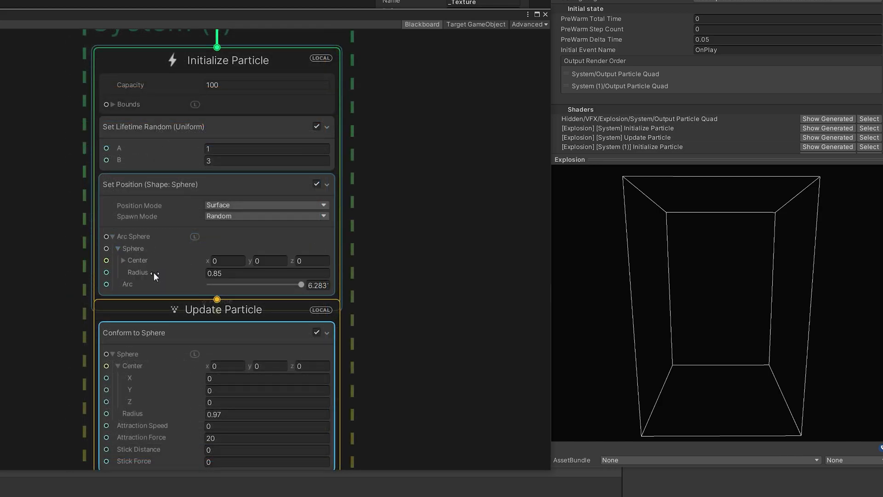
left_click_drag(153, 272, 140, 272)
Step: Tune Conform to Sphere to radius 4, attraction speed 1.98, force 1.88, and Turbulence to intensity 1.54, drag 2.72, frequency 2.17, octaves 2, roughness 0.27
middle_click_drag(106, 383, 106, 203)
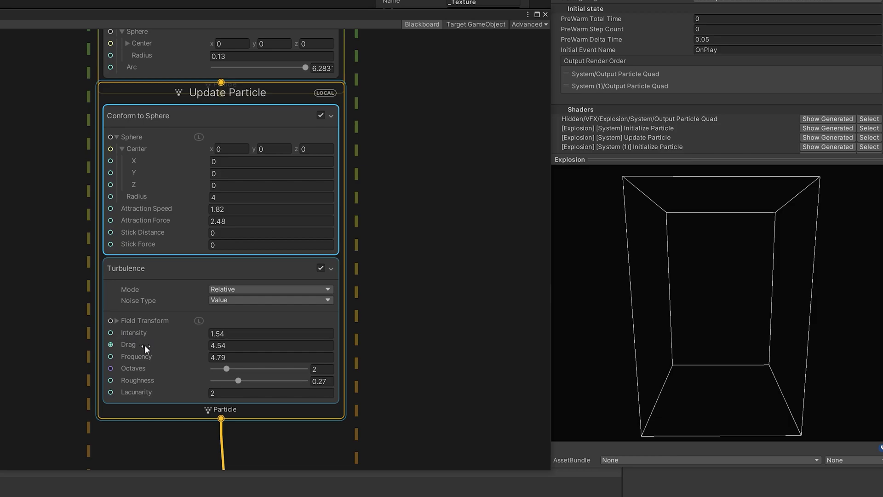
left_click_drag(137, 360, 125, 358)
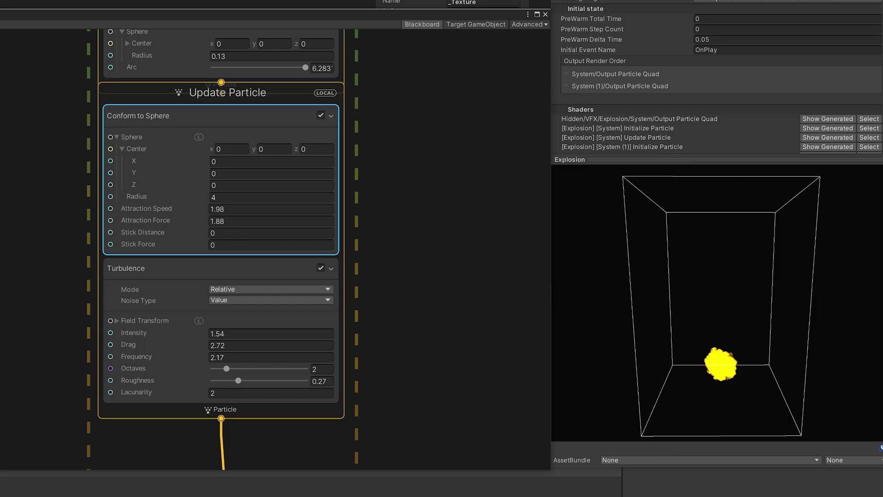